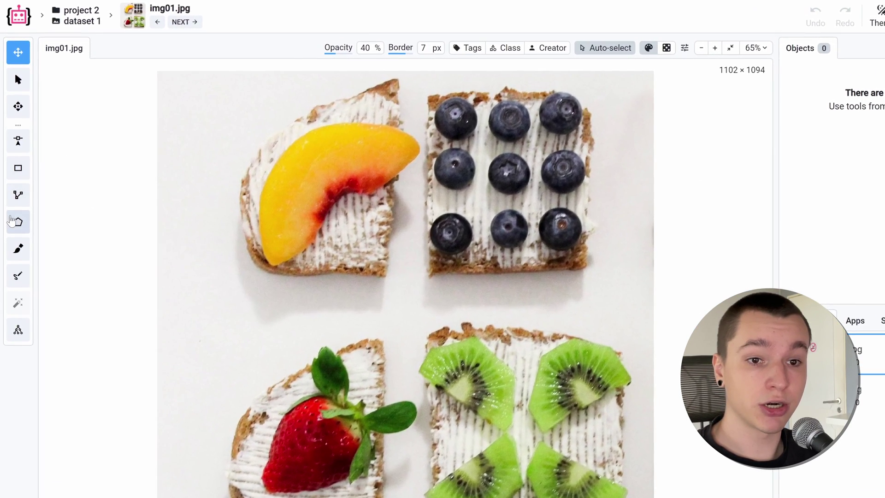
Activate the Polygon tool, bringing up the Create Class dialog with Polygon shape preset.
mouse_move(11, 201)
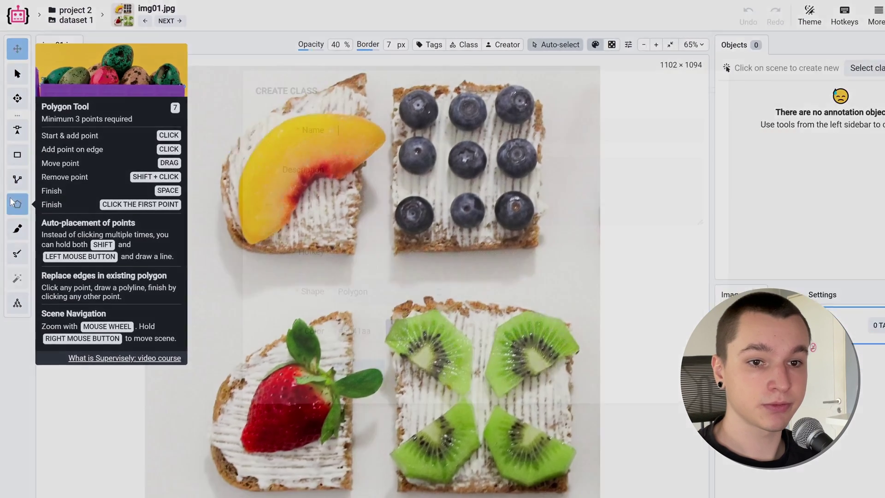
click(13, 221)
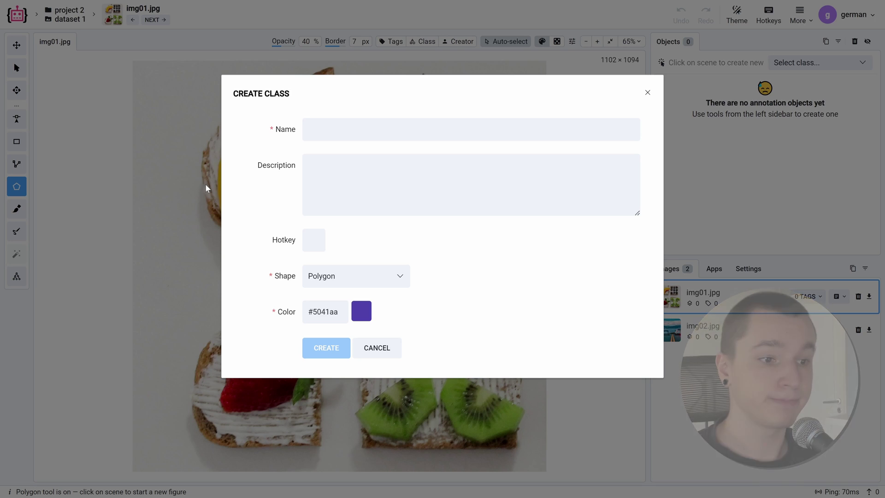
Name the new polygon class 'kiwi' and create it as the active class.
text(kiwi)
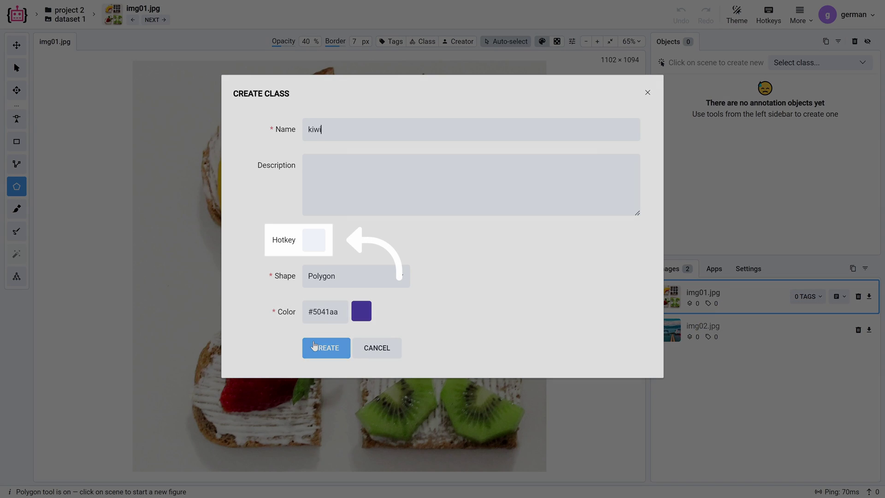
click(314, 345)
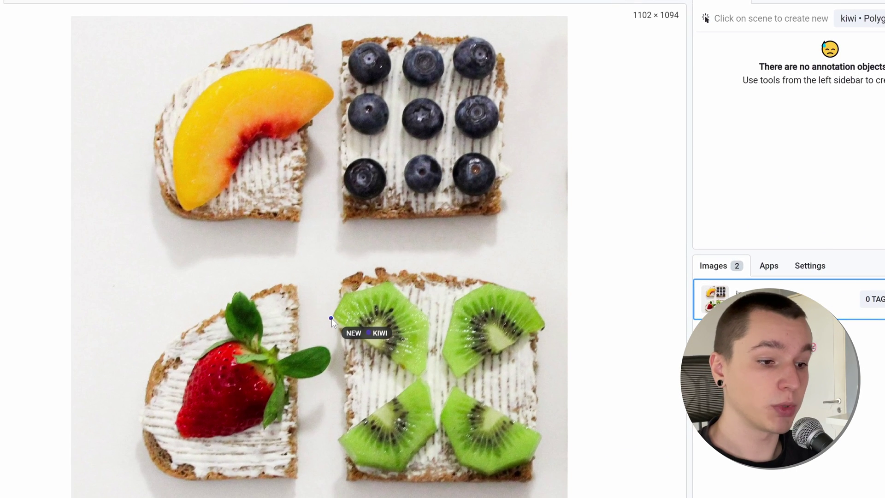
Outline the first upper kiwi slice with a six-vertex kiwi polygon and finish it.
click(331, 318)
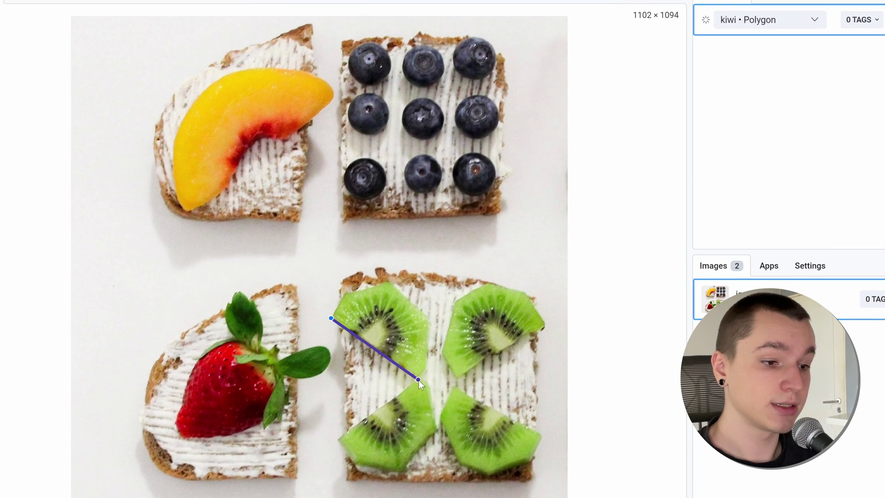
click(418, 376)
click(425, 366)
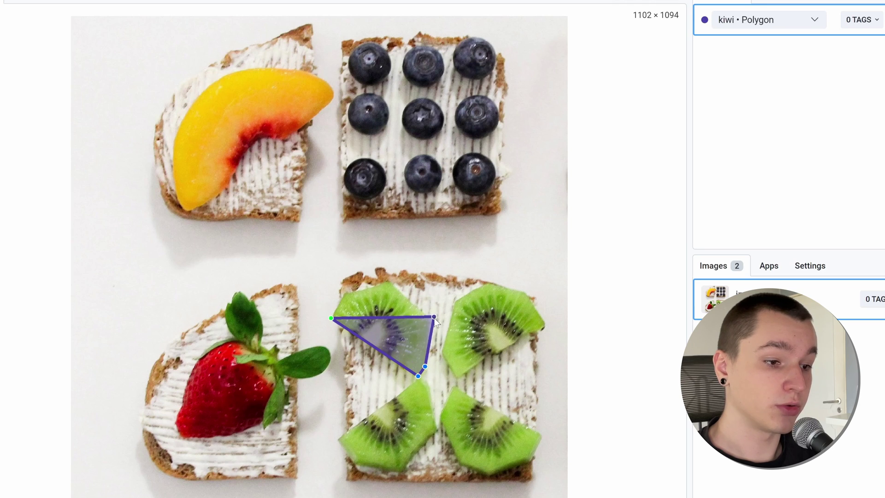
click(428, 315)
click(387, 281)
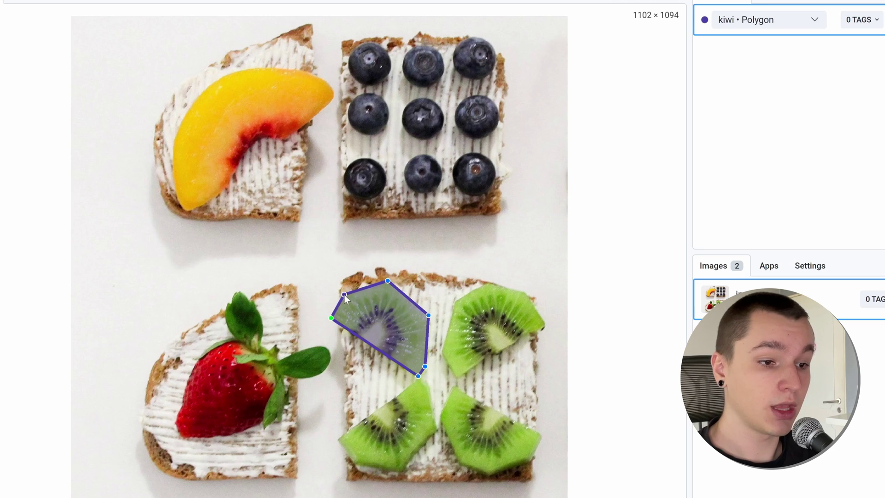
click(344, 293)
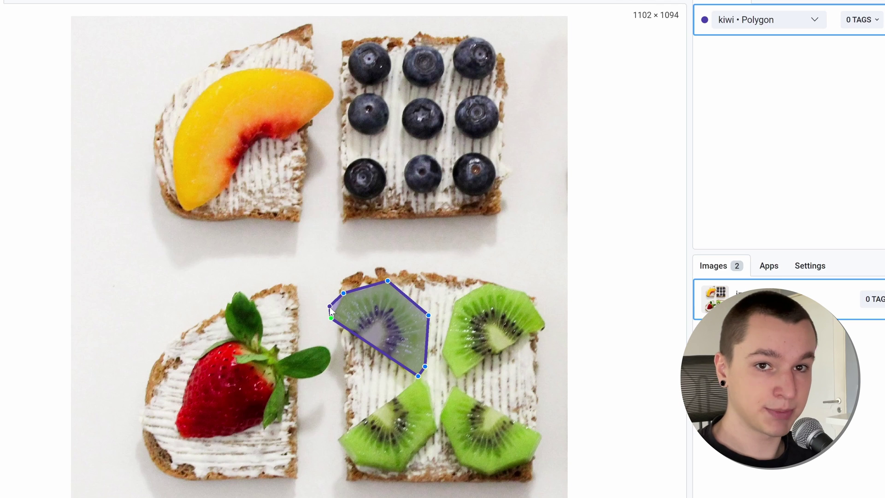
key(space)
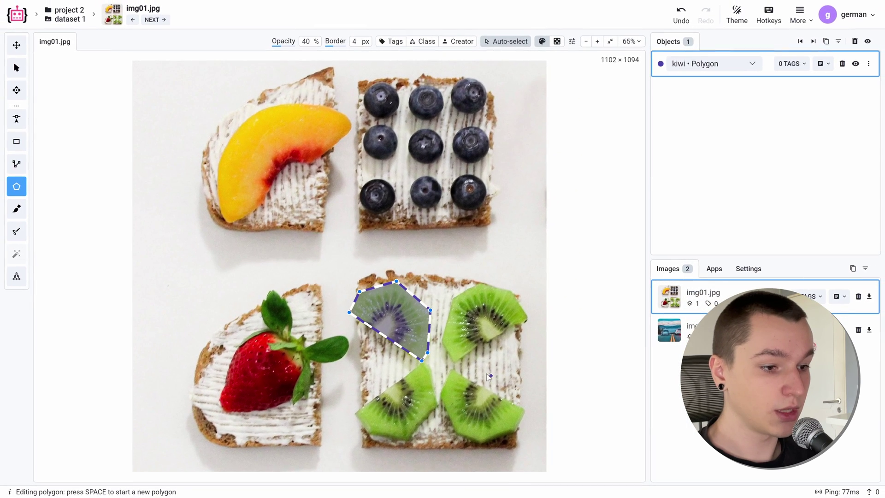
Outline the second upper kiwi slice with a kiwi polygon, closing it on its first point.
click(441, 351)
click(451, 299)
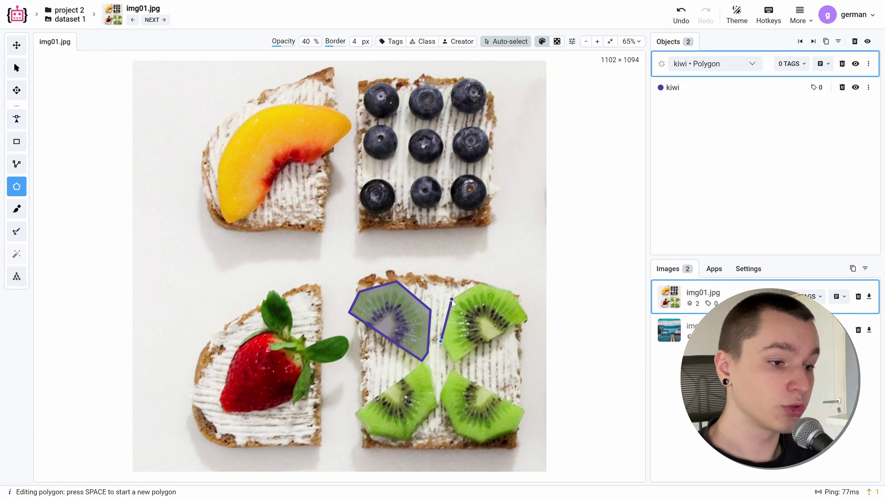
click(480, 284)
click(511, 291)
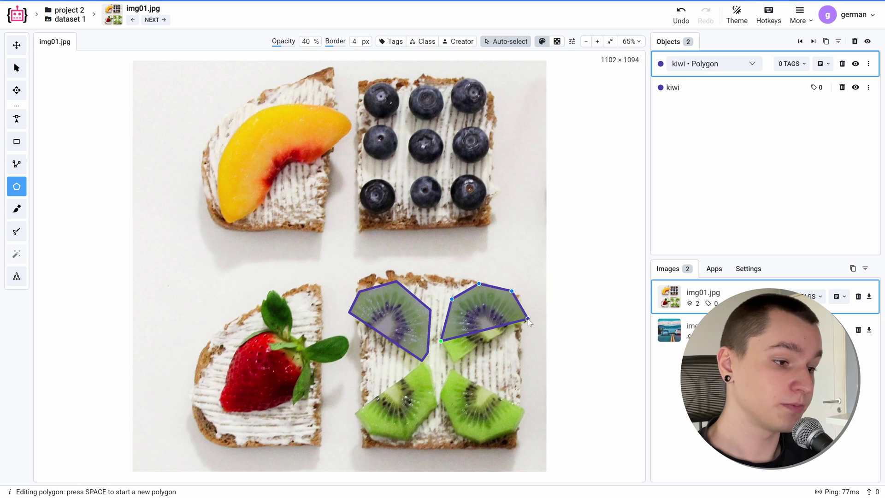
click(528, 318)
click(454, 362)
click(442, 342)
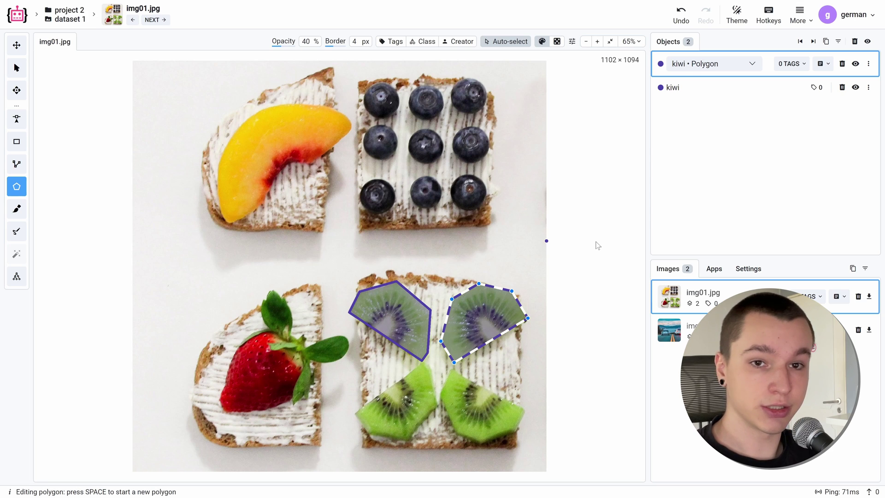
Deselect the kiwi polygon and create a new class named 'peach' from the Objects panel.
key(Escape)
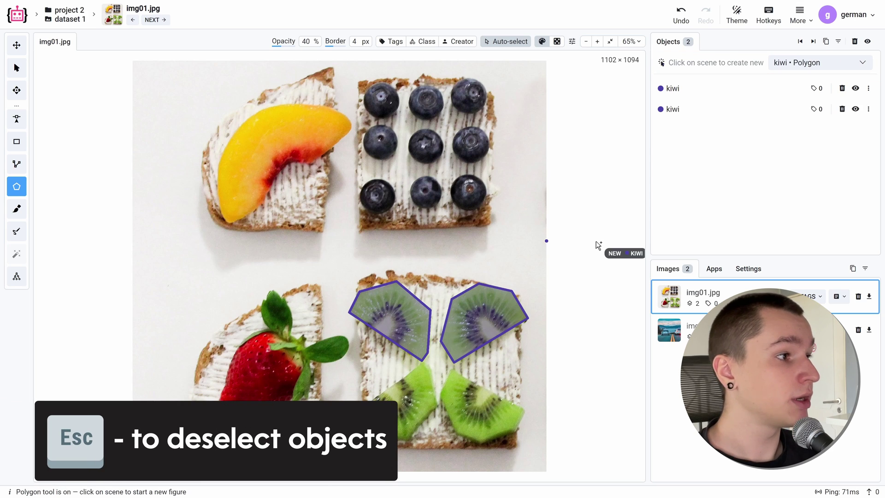
click(784, 61)
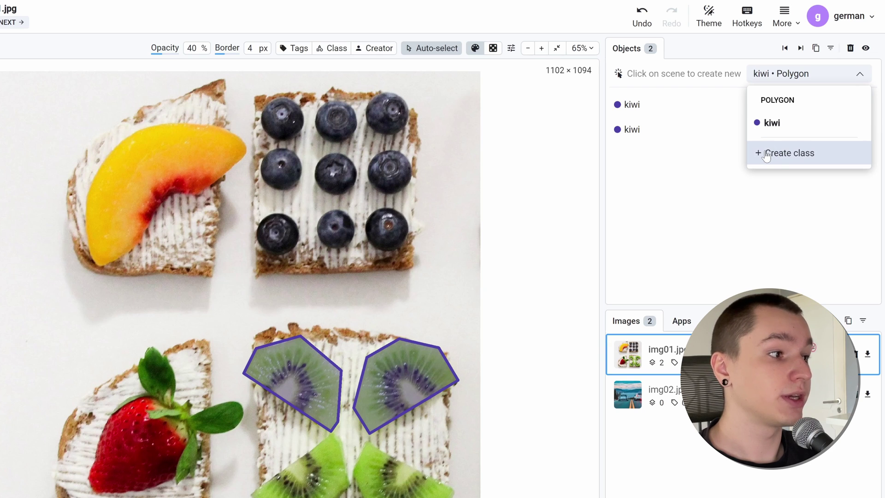
click(766, 154)
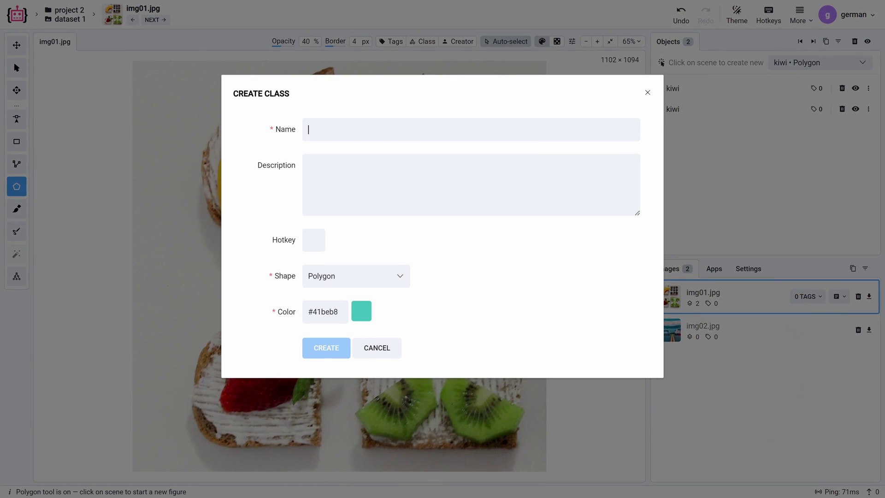
text(peach)
click(345, 347)
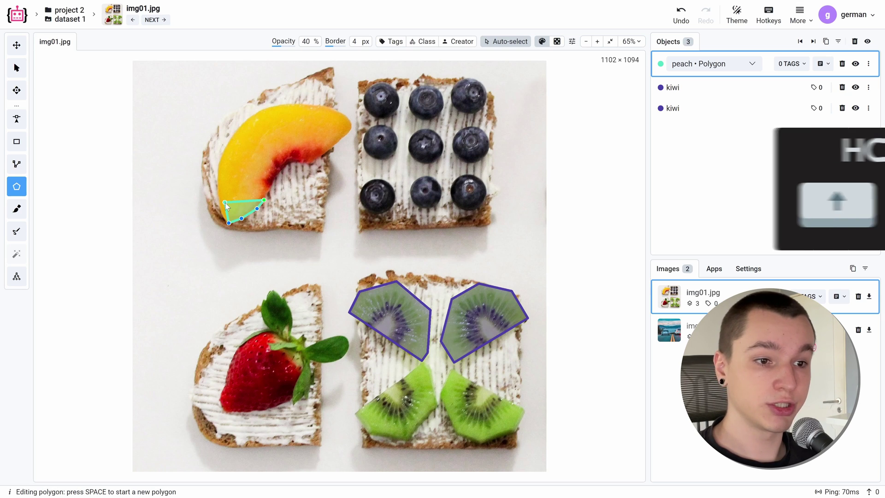
Trace the peach polygon along the slice's curved outer edge to its far right tip.
mouse_move(225, 203)
mouse_down()
mouse_move(224, 218)
mouse_move(220, 156)
mouse_move(233, 130)
mouse_move(266, 109)
mouse_move(326, 108)
mouse_move(350, 132)
mouse_up()
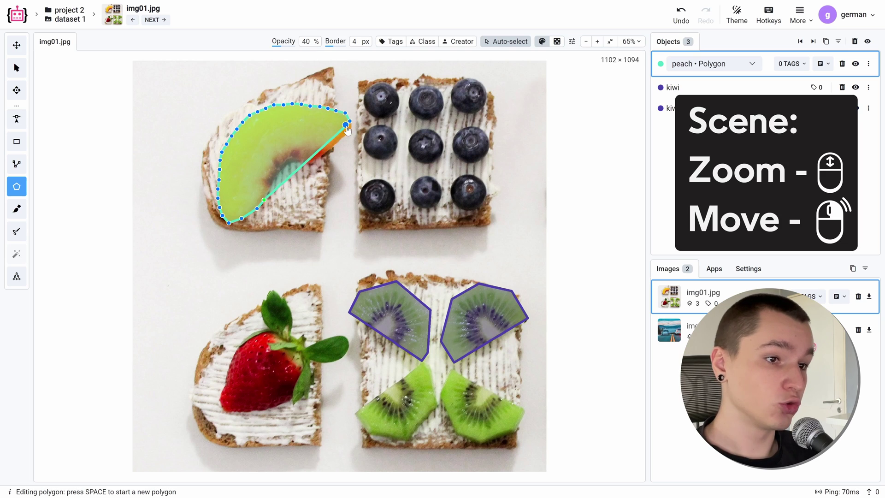
Close the peach polygon and nudge its top vertices so it hugs the slice's inner edge.
scroll(338, 122, up, 6)
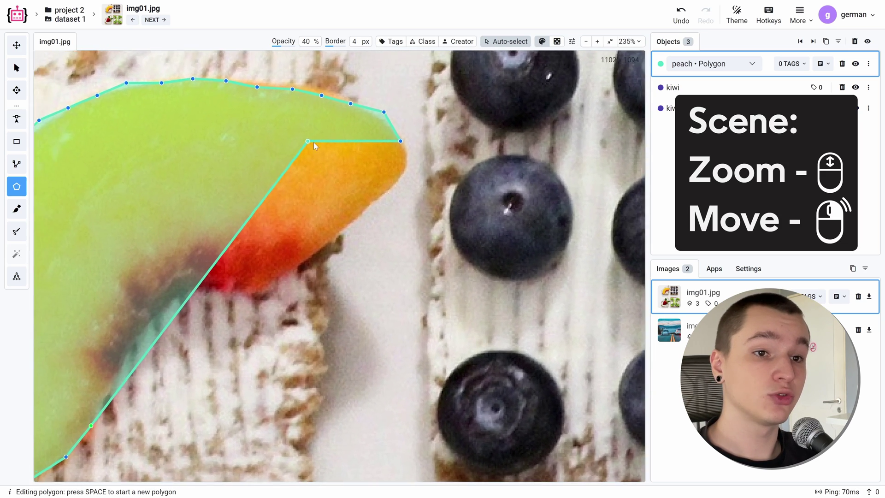
scroll(529, 93, up, 2)
drag(313, 142, 528, 90)
scroll(526, 87, down, 2)
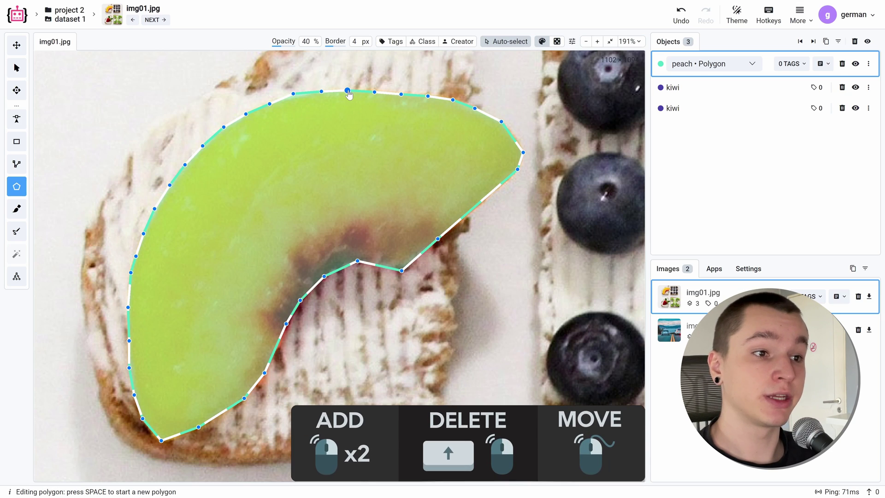
drag(349, 93, 346, 95)
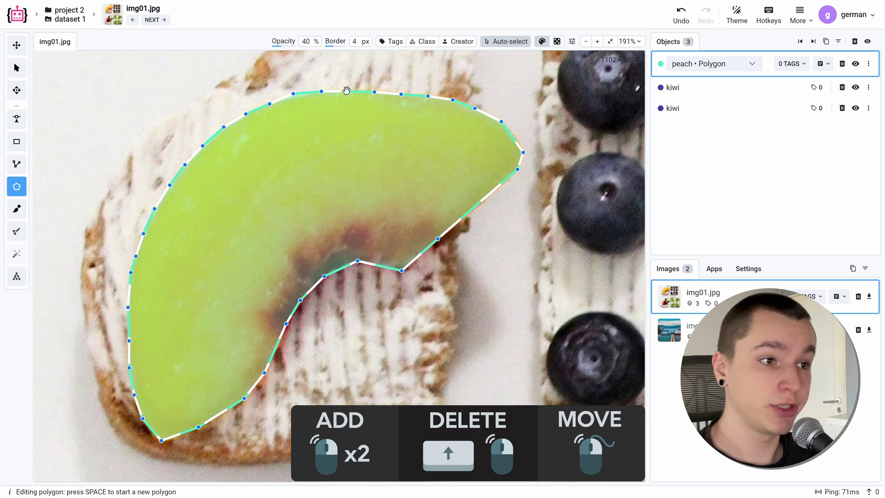
drag(294, 92, 293, 98)
scroll(292, 98, down, 5)
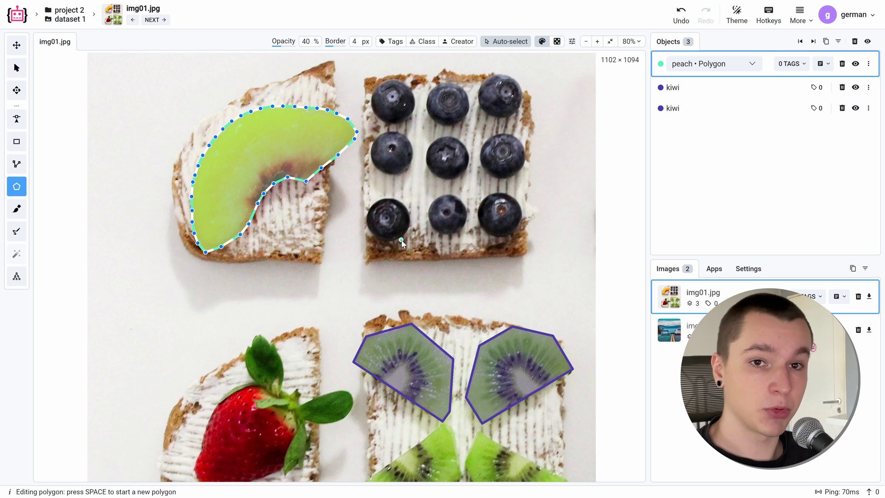
Nudge the left kiwi polygon's right vertex slightly, then exit editing to view the whole image.
scroll(401, 242, up, 5)
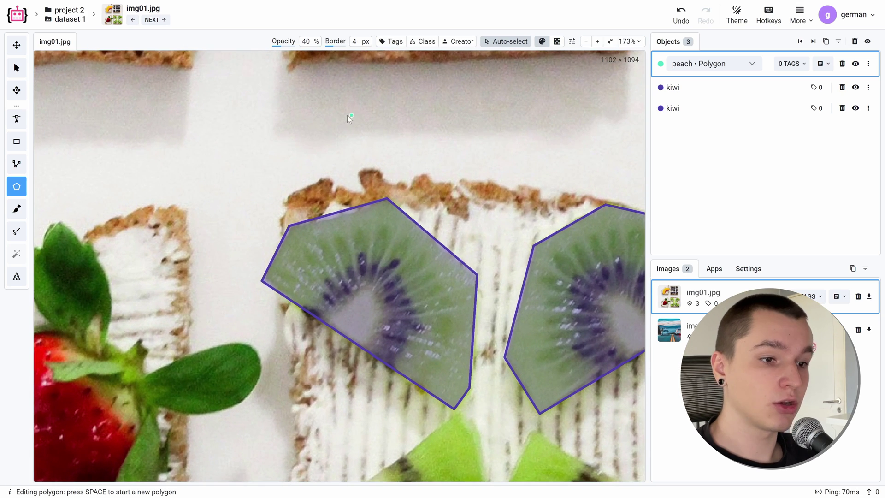
click(388, 212)
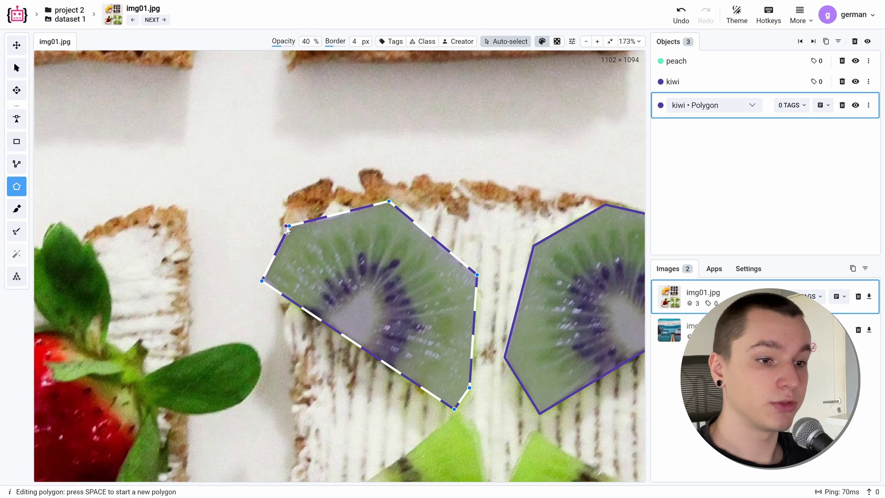
drag(477, 275, 478, 277)
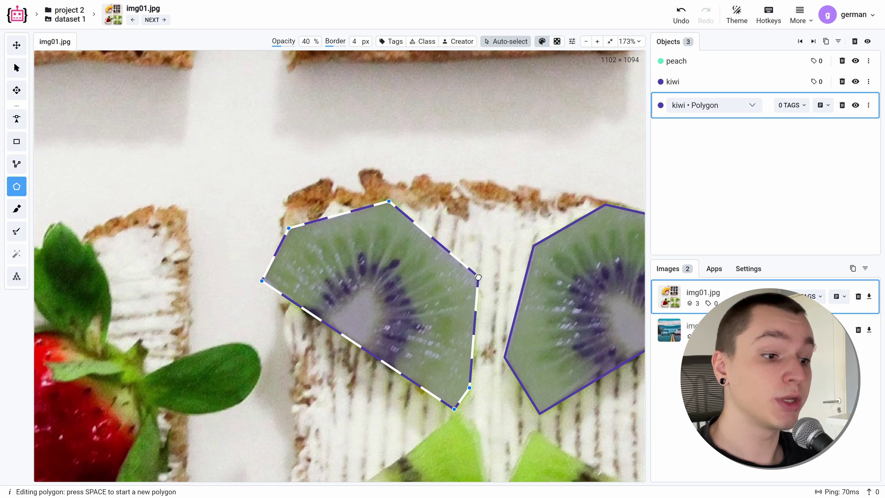
key(Escape)
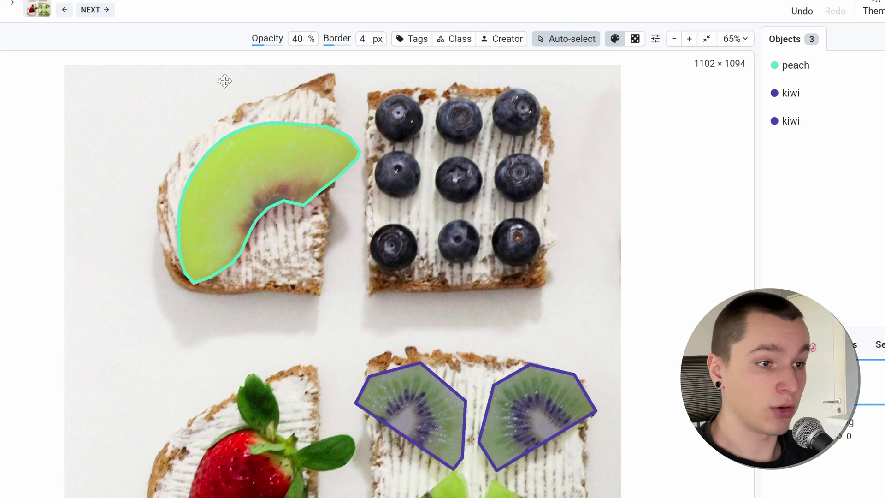
Set annotation fill opacity to 45% and border thickness to 5 px.
mouse_move(267, 40)
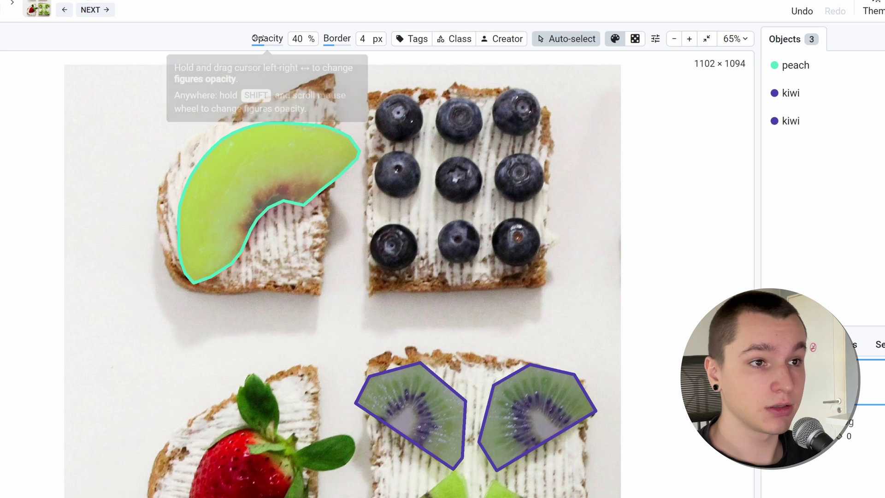
mouse_move(266, 38)
mouse_down()
mouse_move(313, 39)
mouse_move(237, 36)
mouse_move(287, 35)
mouse_move(253, 33)
mouse_move(262, 33)
mouse_up()
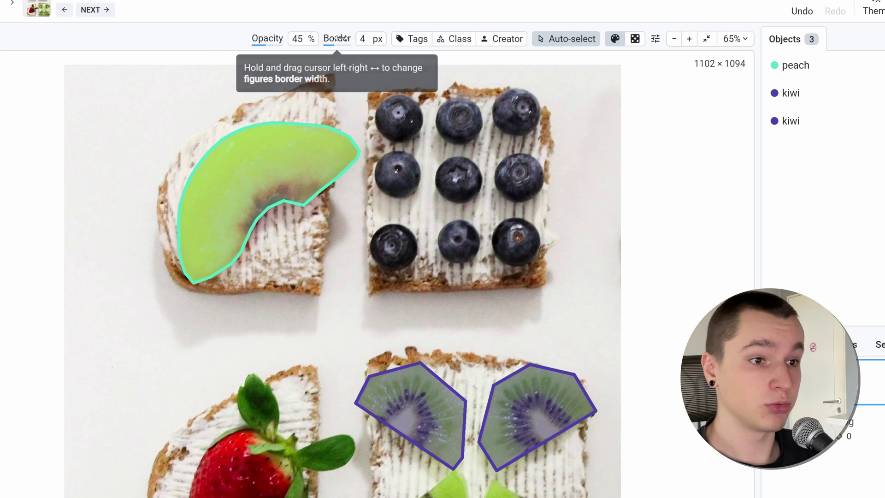
mouse_move(336, 38)
mouse_down()
mouse_move(326, 36)
mouse_move(359, 36)
mouse_move(343, 35)
mouse_up()
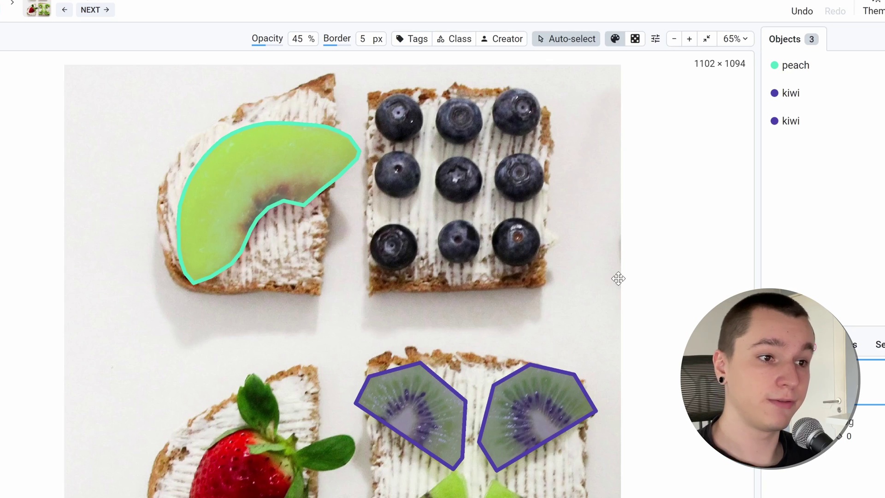
click(455, 39)
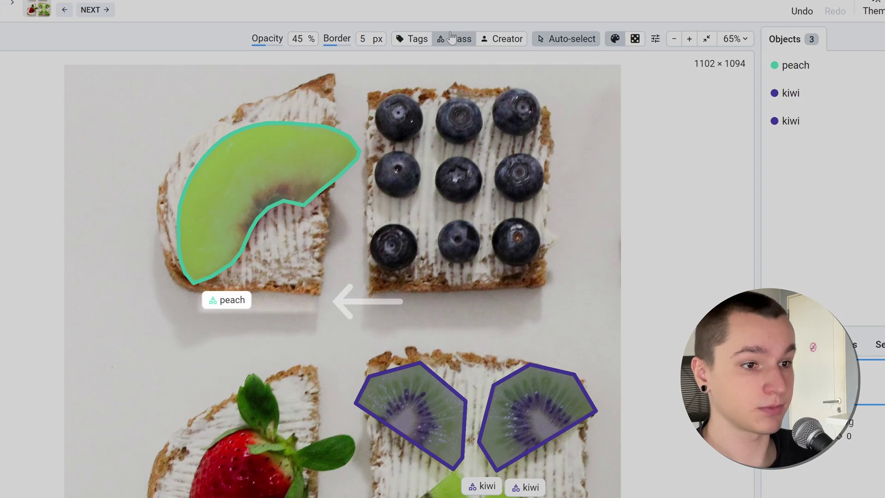
click(500, 39)
click(500, 39)
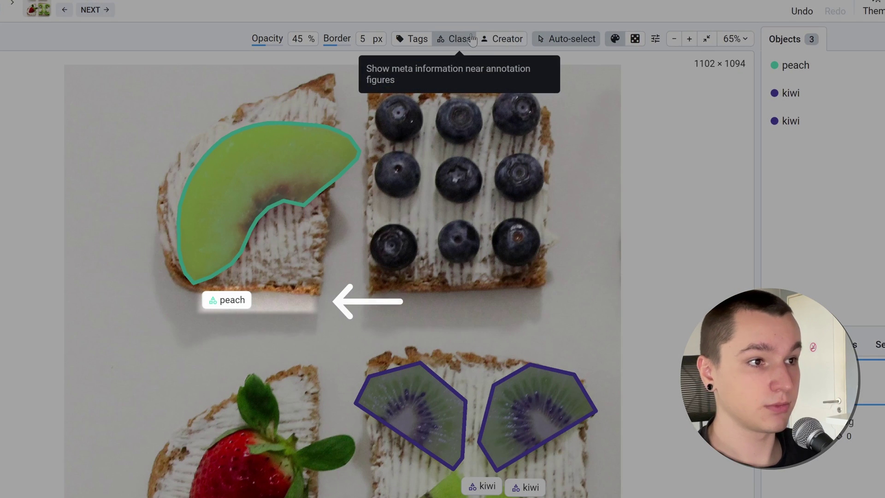
click(455, 39)
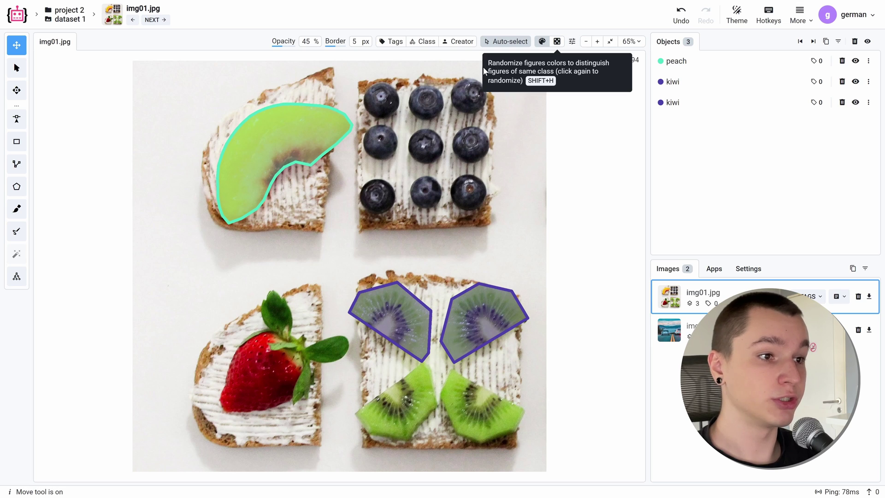
Randomize the annotation colours repeatedly until each fruit object has a distinct colour.
click(556, 42)
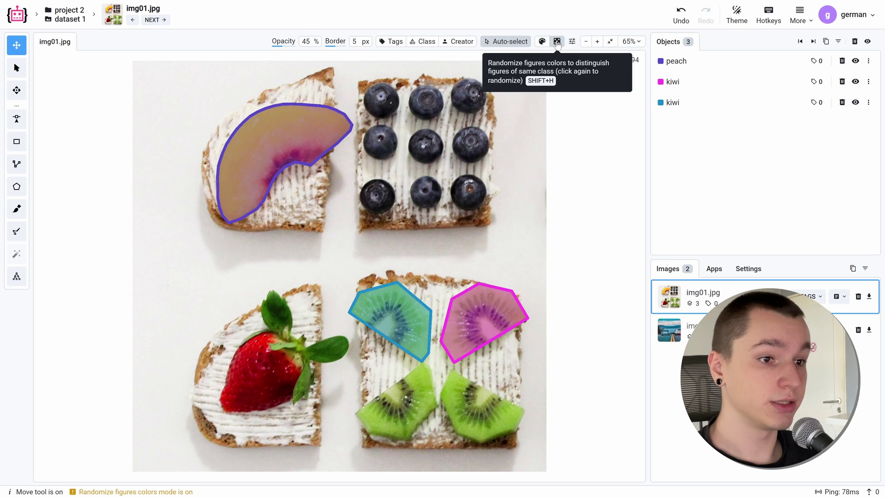
click(556, 42)
click(557, 42)
click(556, 42)
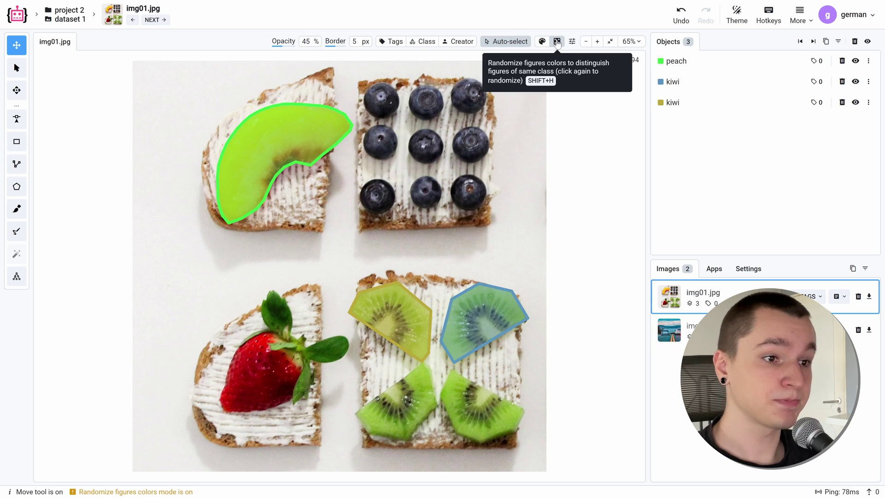
click(556, 42)
click(557, 43)
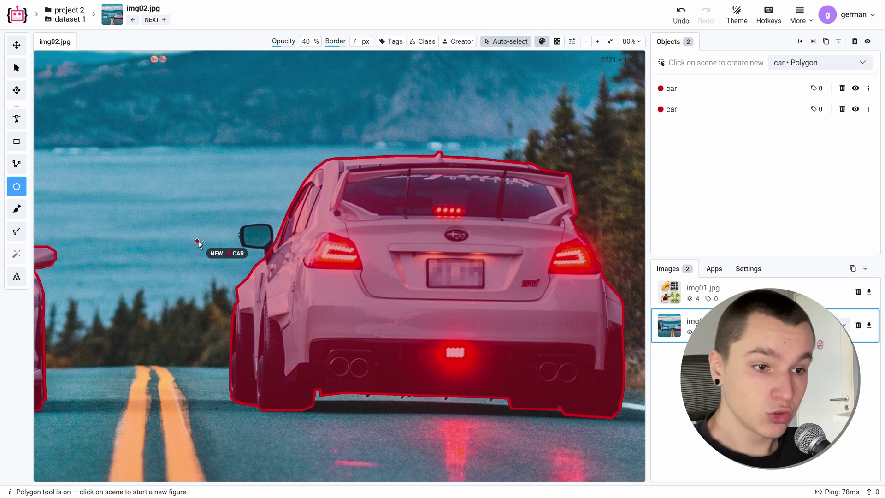
Select the right-hand car's polygon, zoom in on it, and undo the last change.
scroll(198, 244, up, 5)
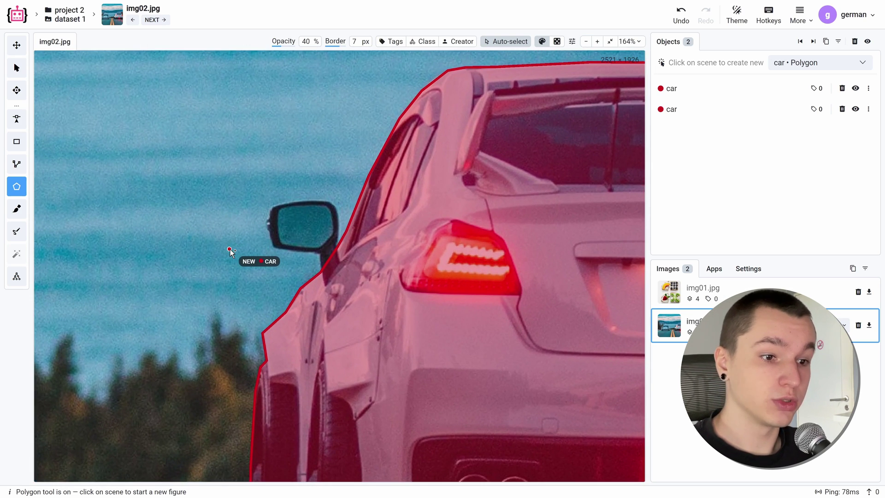
scroll(226, 246, down, 4)
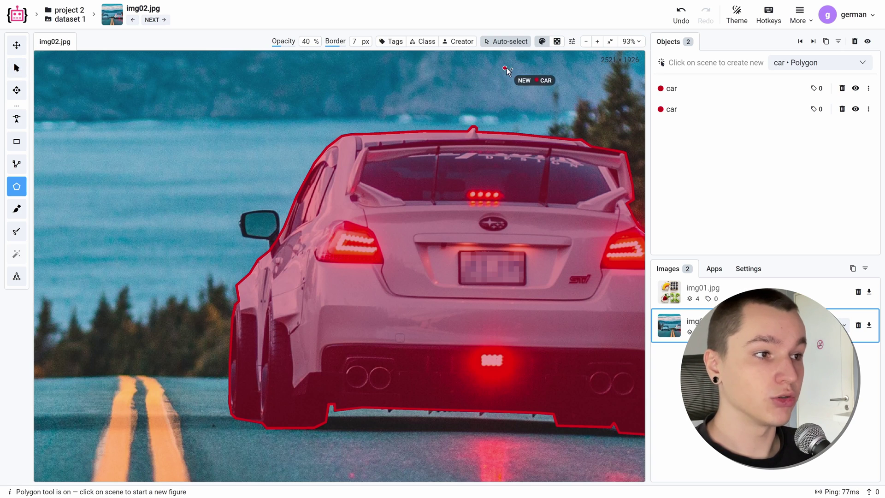
click(302, 173)
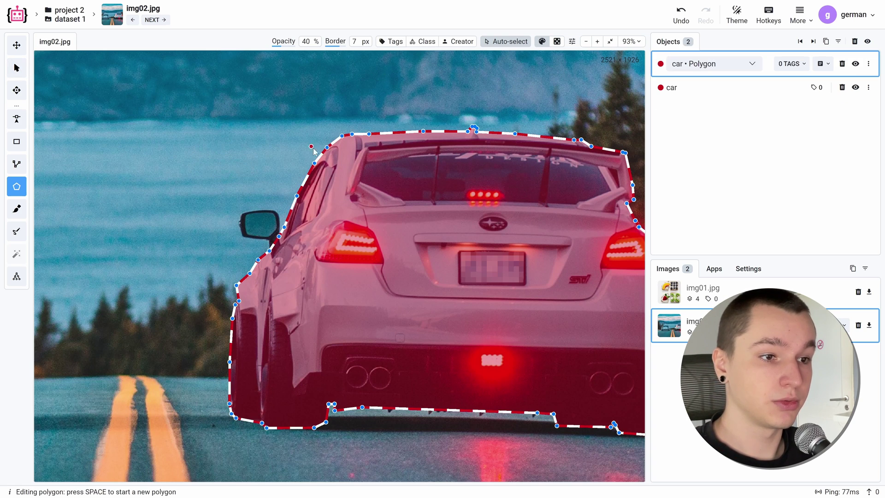
scroll(247, 185, up, 8)
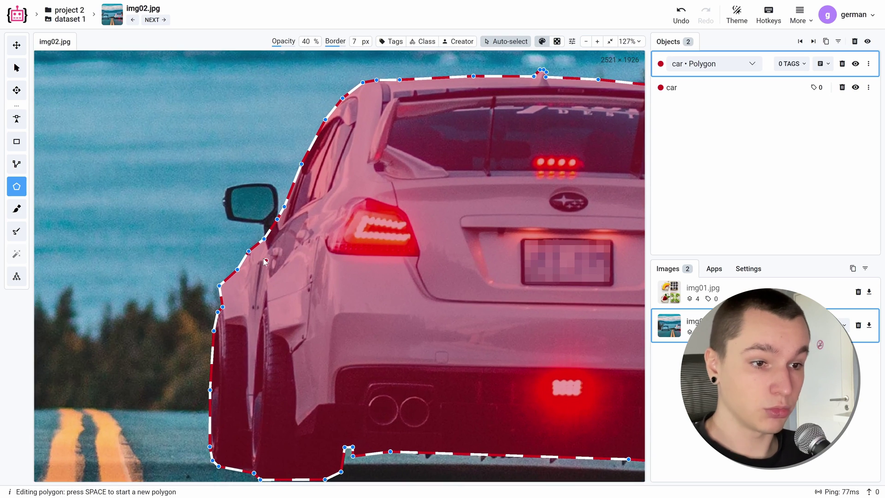
key(ctrl+z)
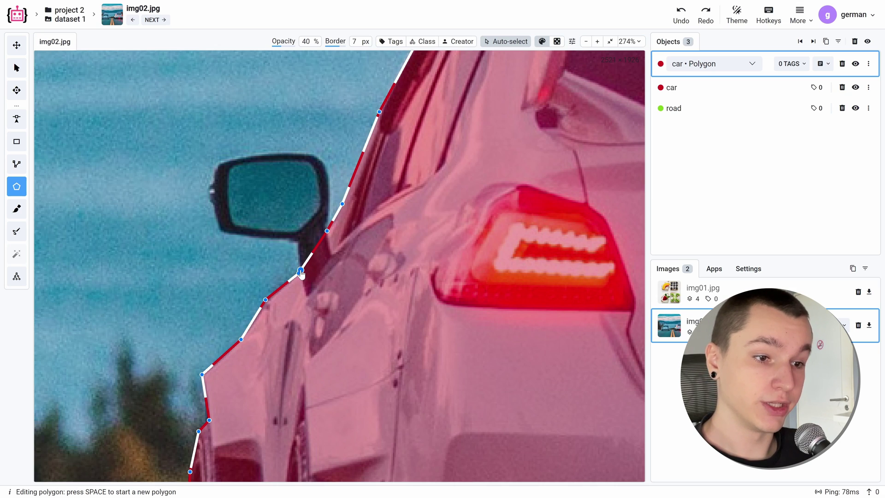
Add vertices around the side mirror, closing the outline back onto the car body.
drag(301, 269, 298, 244)
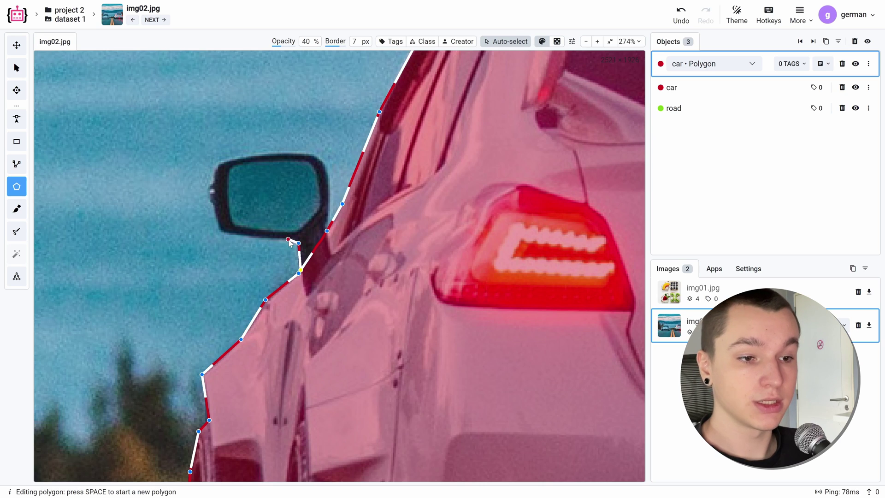
click(288, 239)
click(221, 232)
click(214, 204)
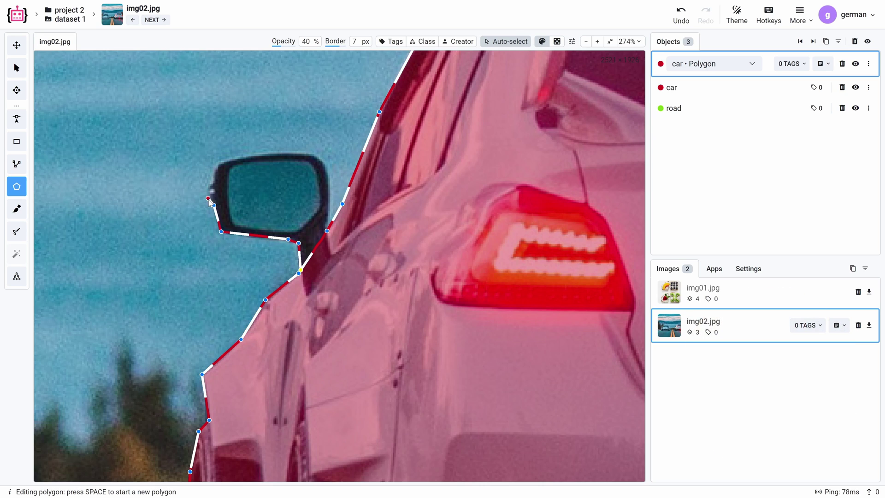
mouse_move(208, 199)
mouse_down()
mouse_move(217, 162)
mouse_move(313, 152)
mouse_move(326, 233)
mouse_up()
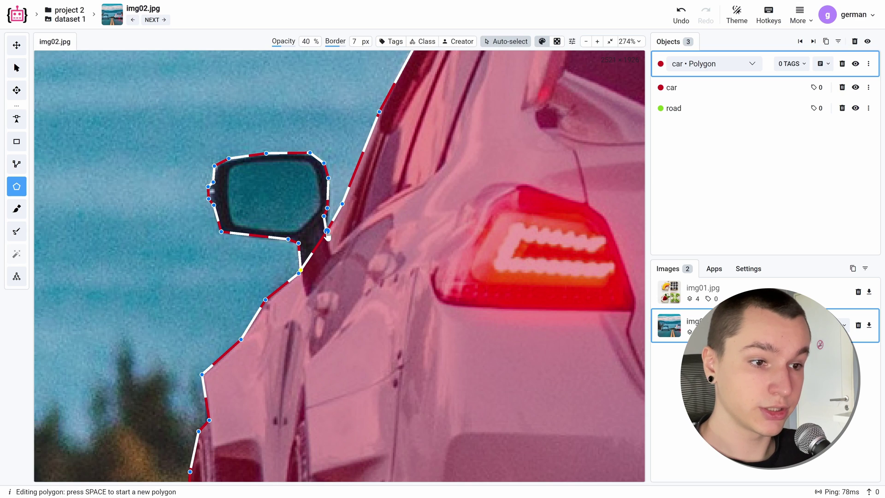
click(327, 231)
scroll(342, 295, down, 3)
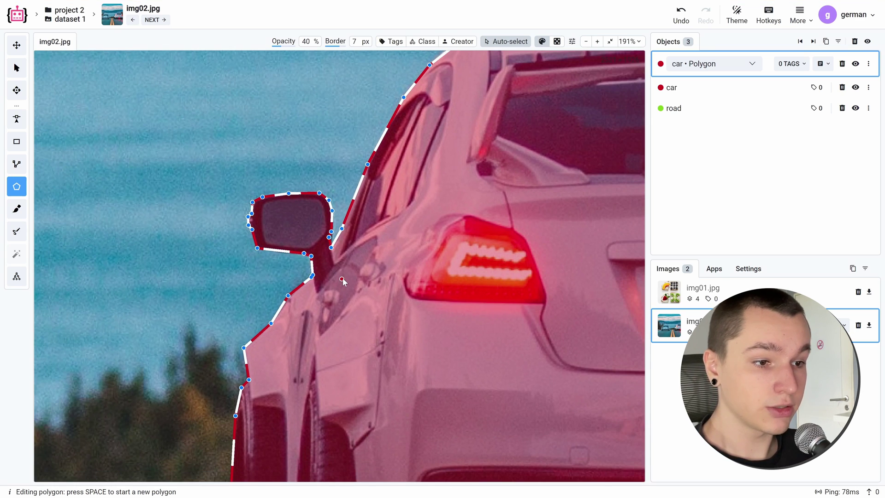
scroll(342, 277, down, 4)
scroll(298, 224, up, 5)
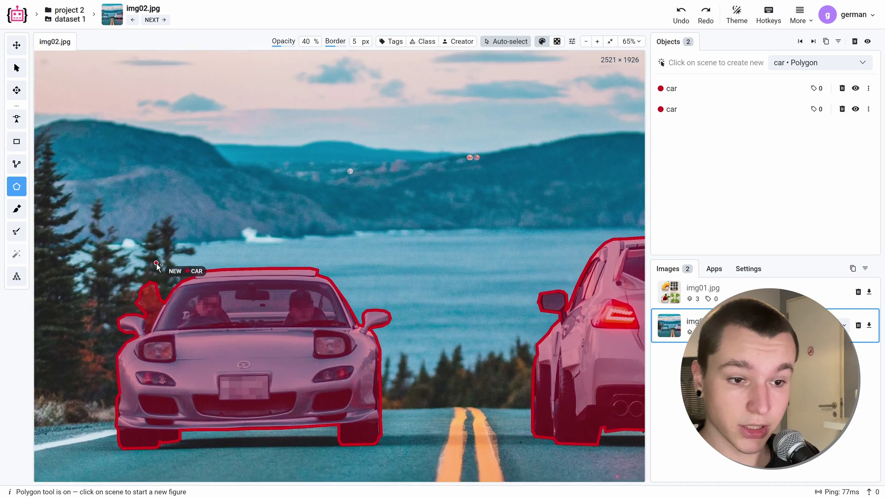
Select the left car's polygon and cut the tree patch out of its outline.
scroll(184, 272, up, 4)
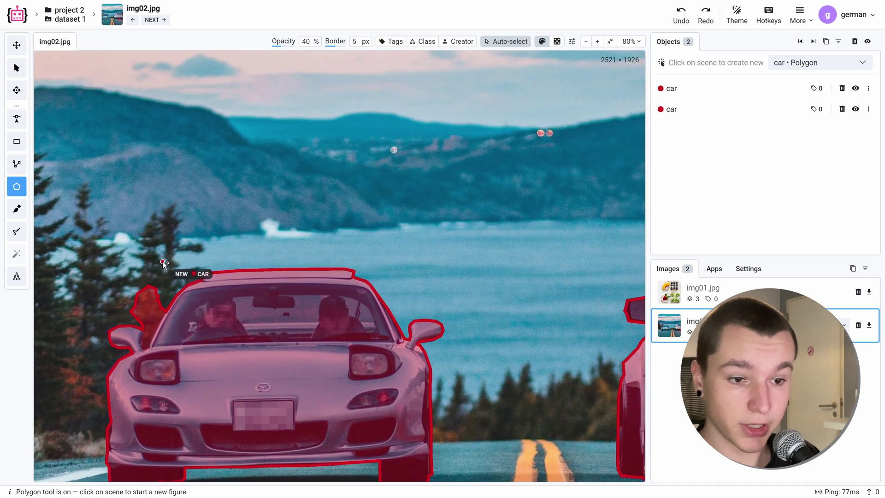
scroll(211, 153, up, 5)
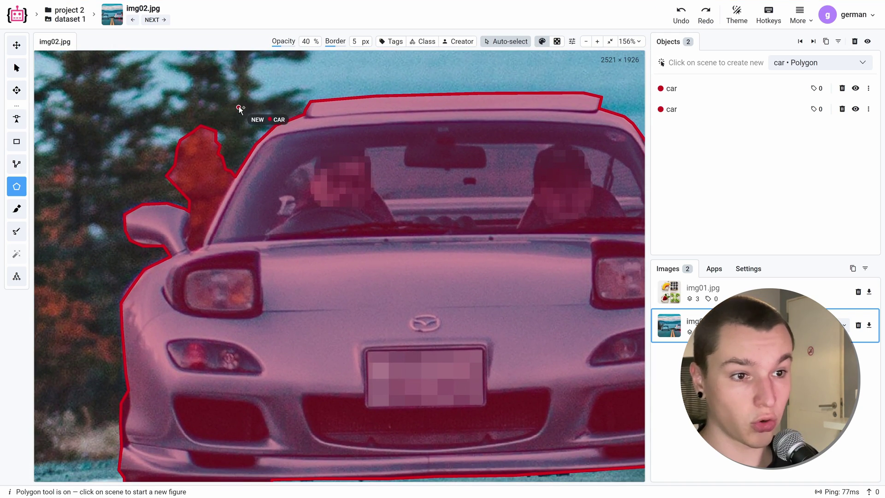
click(243, 157)
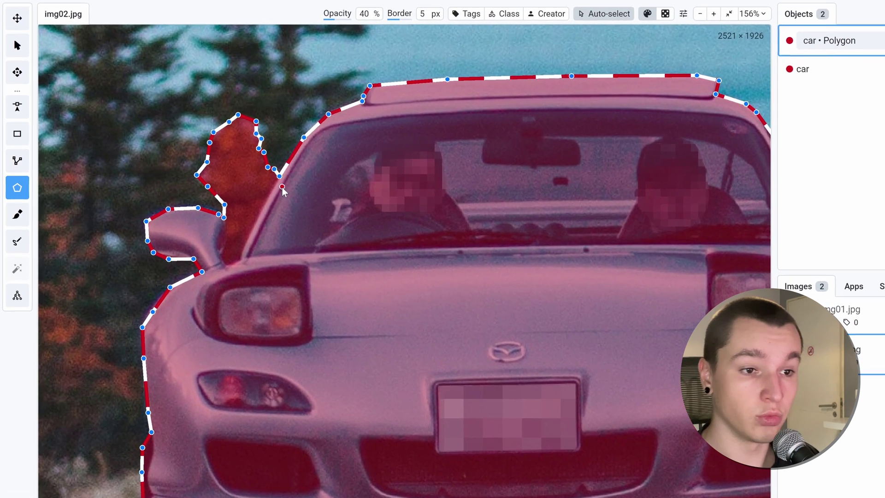
click(282, 186)
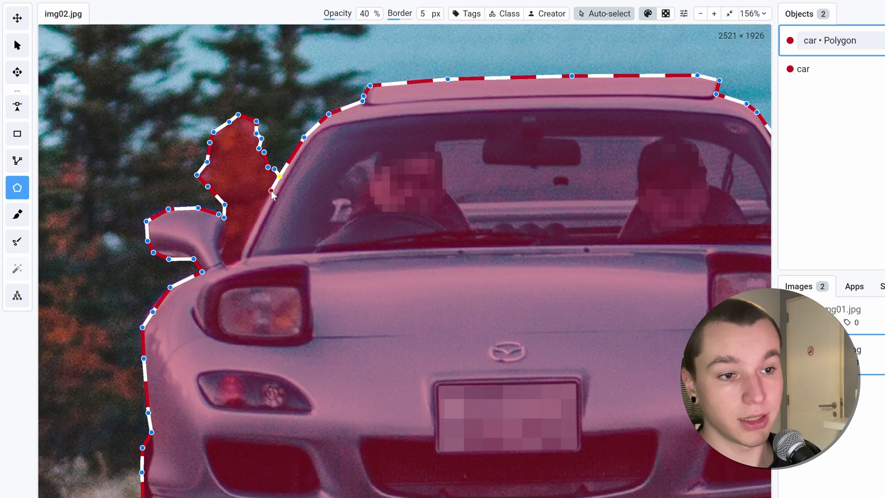
click(256, 218)
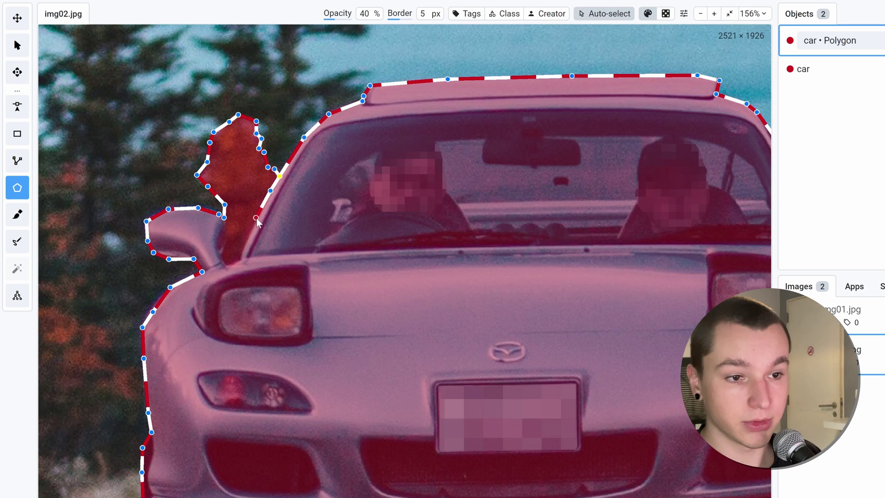
Trace around the side mirror and close it into the left car polygon.
click(242, 252)
click(240, 257)
click(232, 261)
click(224, 264)
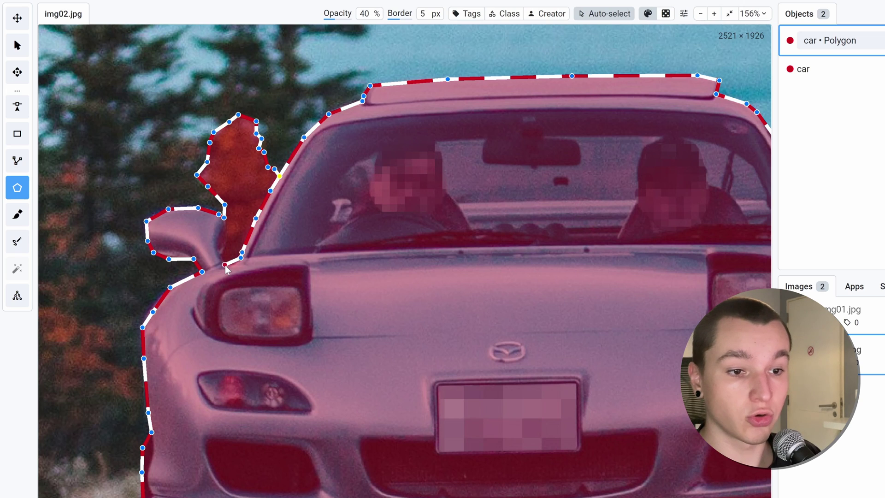
click(219, 257)
click(226, 242)
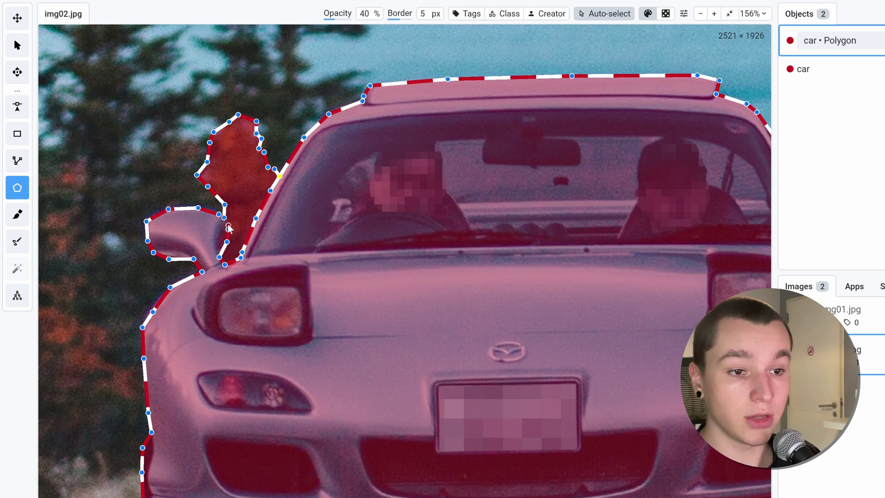
click(228, 228)
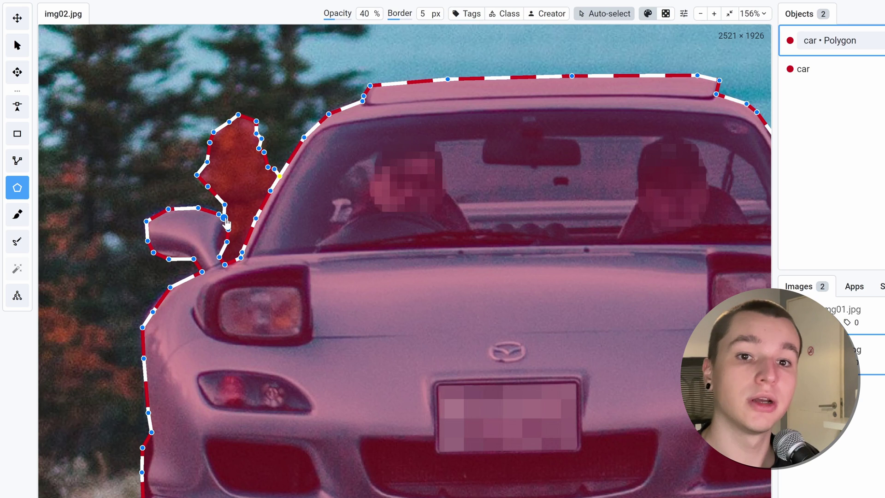
click(224, 217)
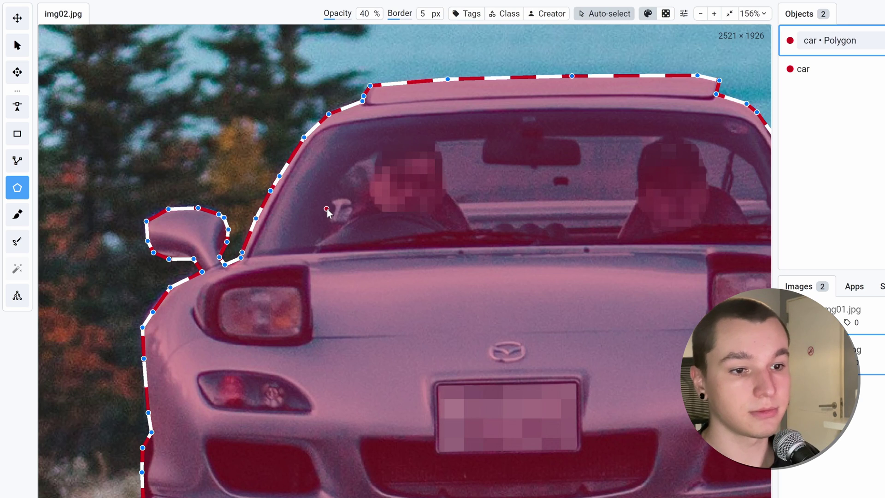
scroll(340, 194, down, 3)
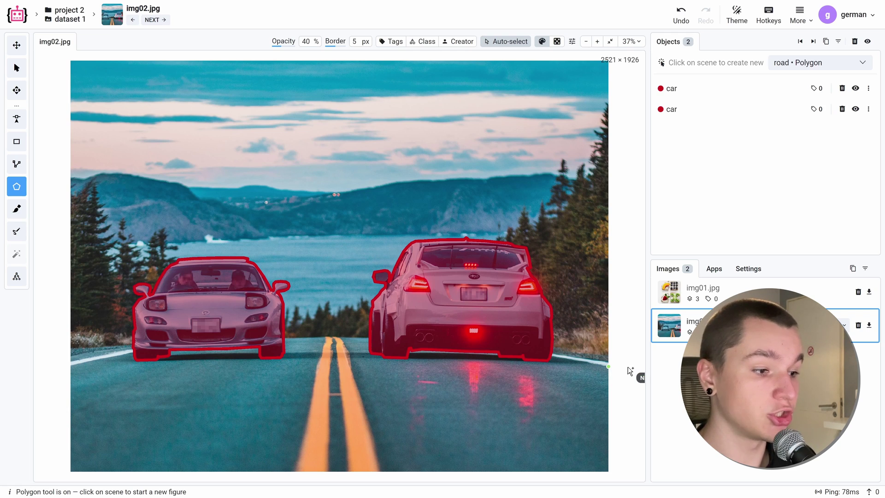
Place the four corners of the lower road polygon across the image.
click(629, 370)
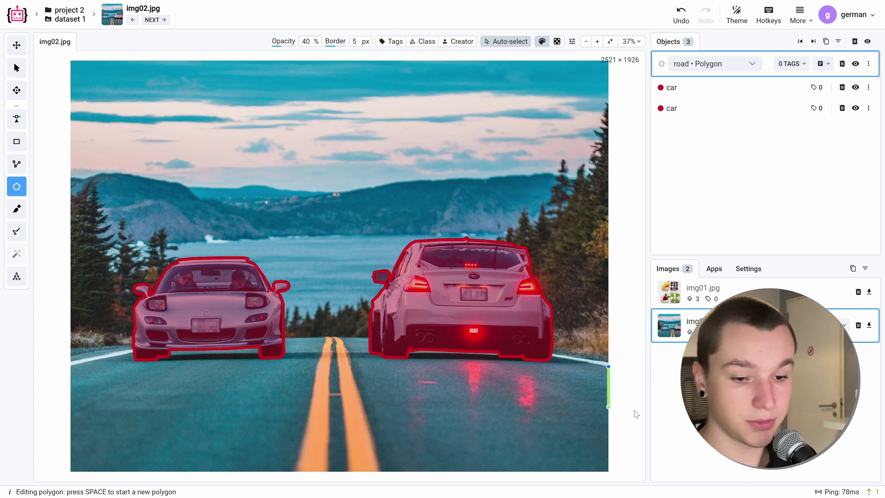
click(636, 478)
click(53, 476)
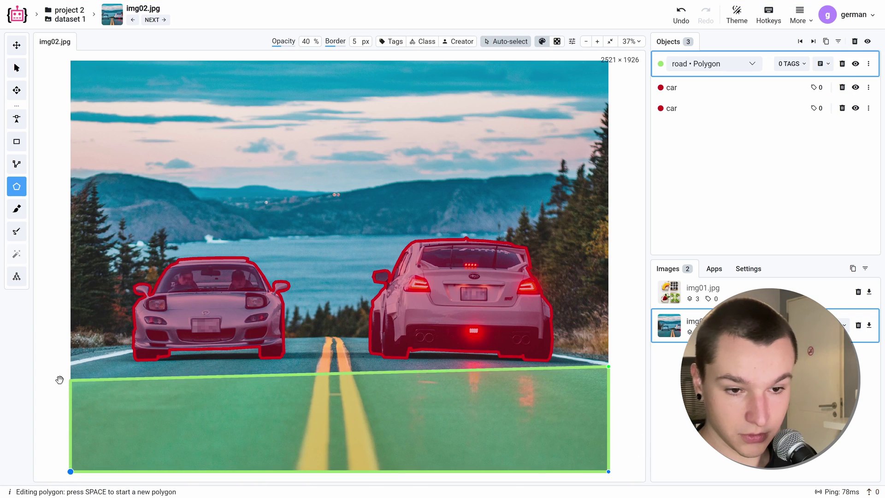
click(63, 364)
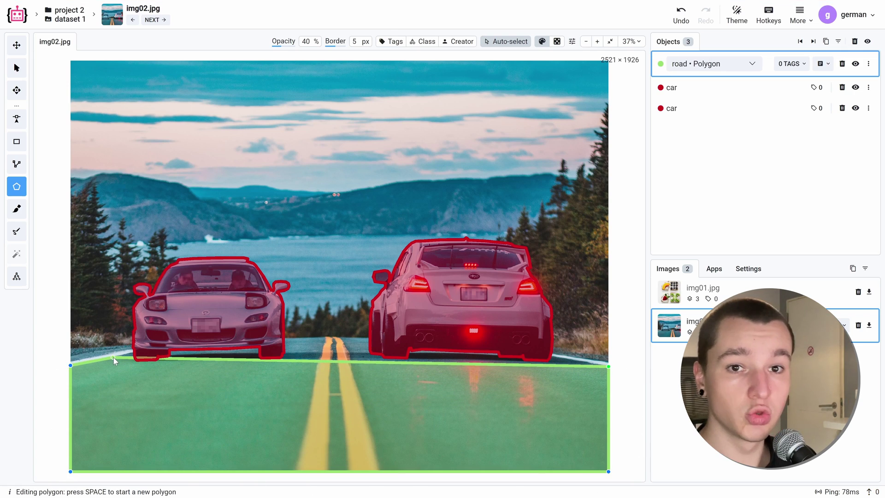
Lower the top-left road corner and bend the top edge along the left car's underside.
mouse_move(114, 357)
mouse_down()
mouse_move(102, 385)
mouse_move(107, 374)
mouse_up()
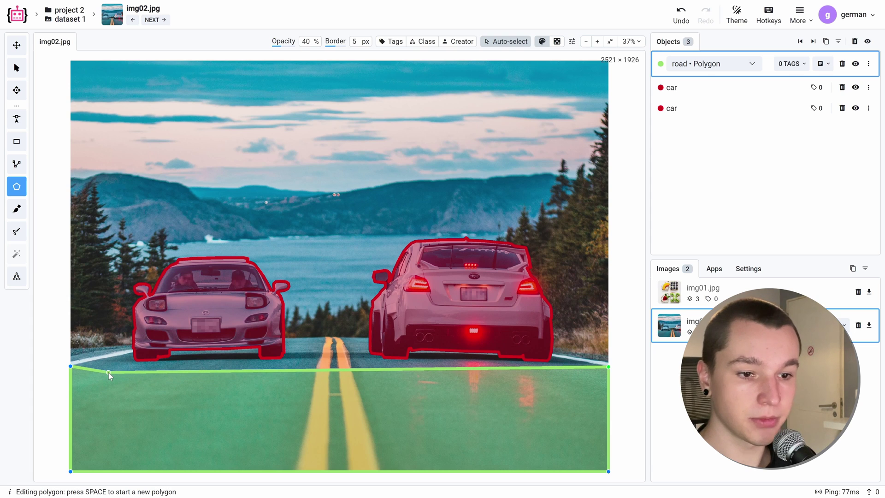
scroll(109, 372, up, 5)
scroll(116, 366, up, 3)
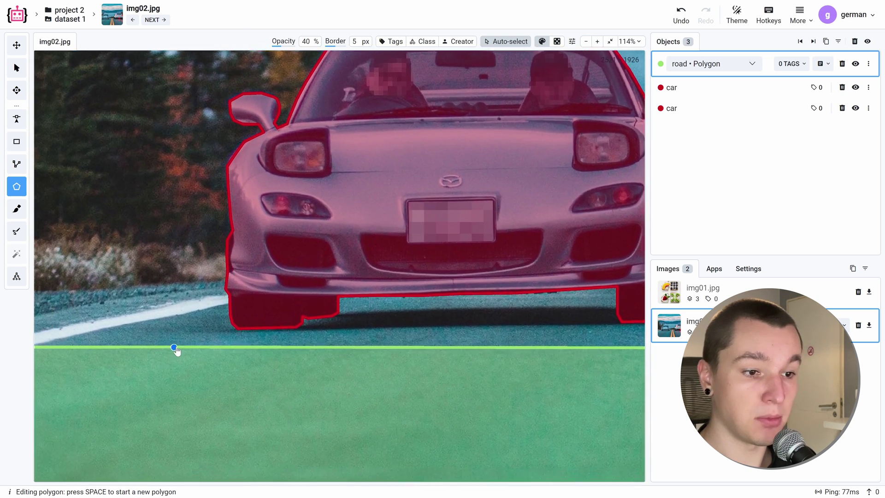
drag(243, 325, 305, 293)
drag(306, 295, 419, 203)
scroll(457, 270, right, 5)
scroll(589, 270, right, 4)
Raise the road boundary between the cars up to the far road edge.
scroll(352, 249, left, 5)
scroll(269, 187, down, 2)
scroll(375, 216, up, 2)
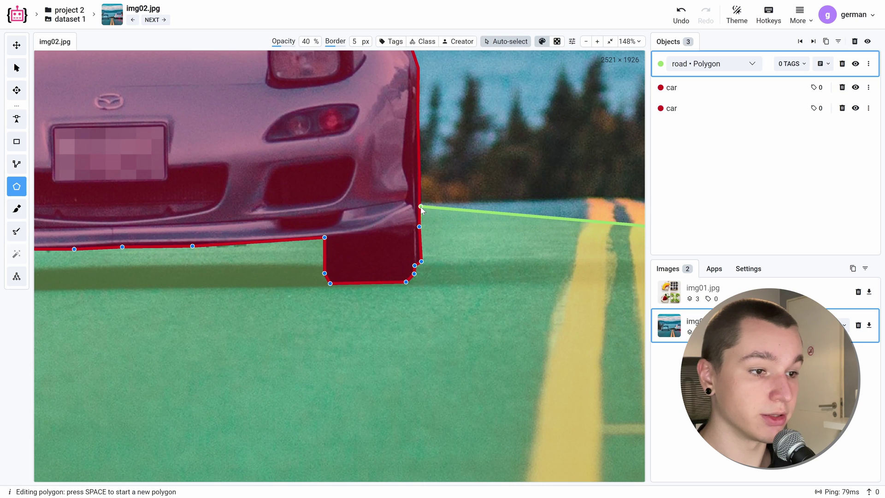
scroll(434, 207, right, 5)
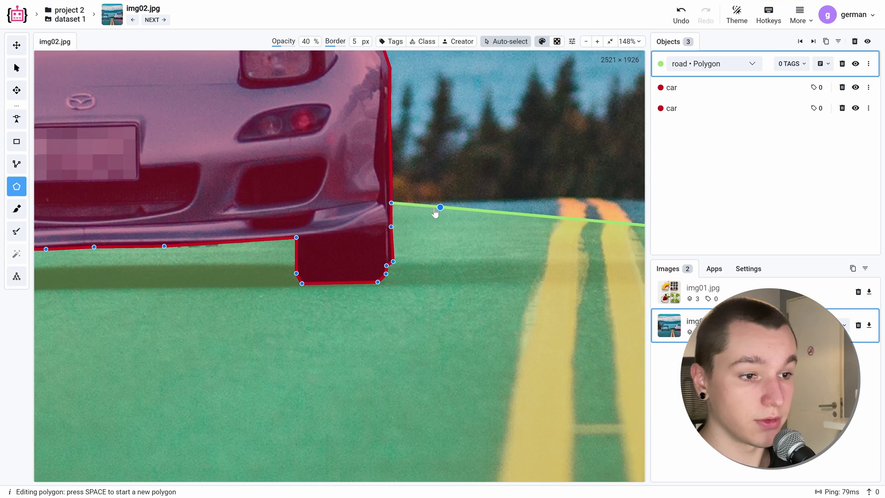
click(324, 213)
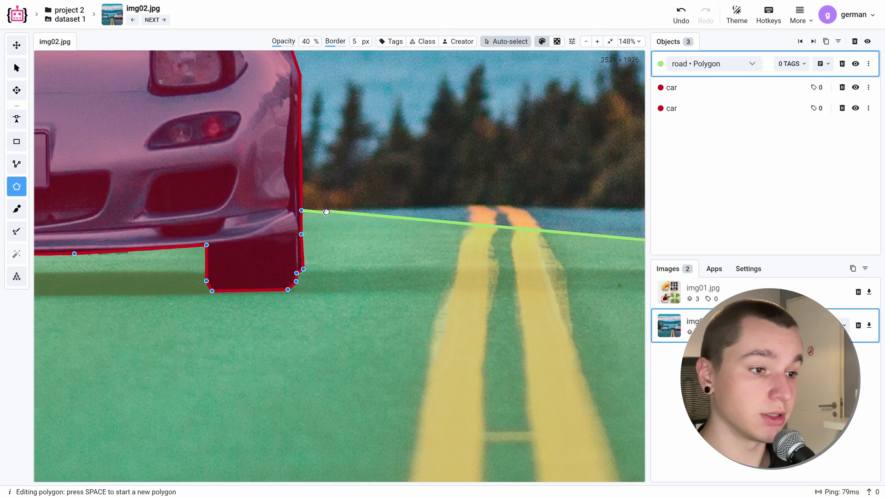
drag(391, 219, 392, 209)
drag(465, 225, 465, 205)
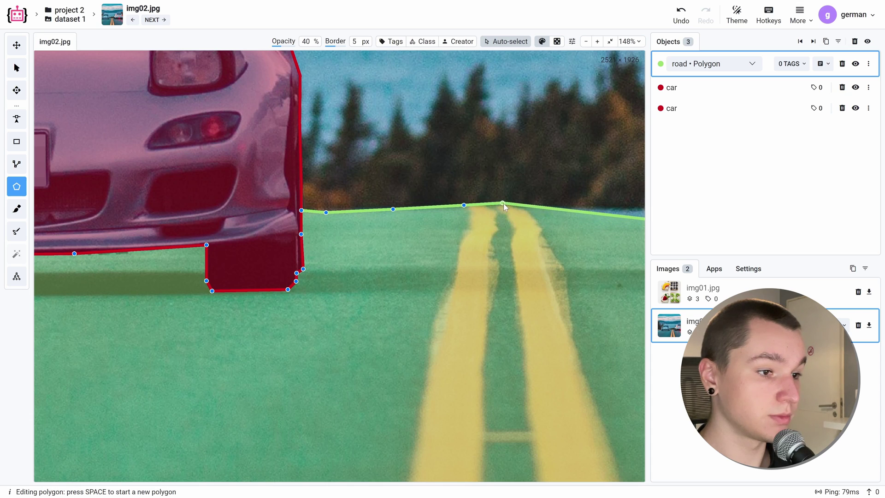
click(504, 206)
Run the road edge along the right car's side and bottom to the image's right edge.
scroll(505, 206, right, 5)
click(517, 237)
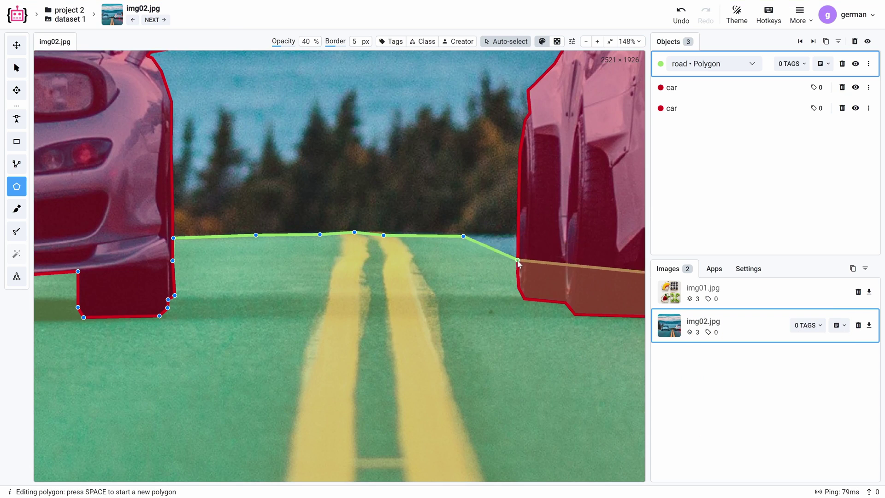
click(517, 278)
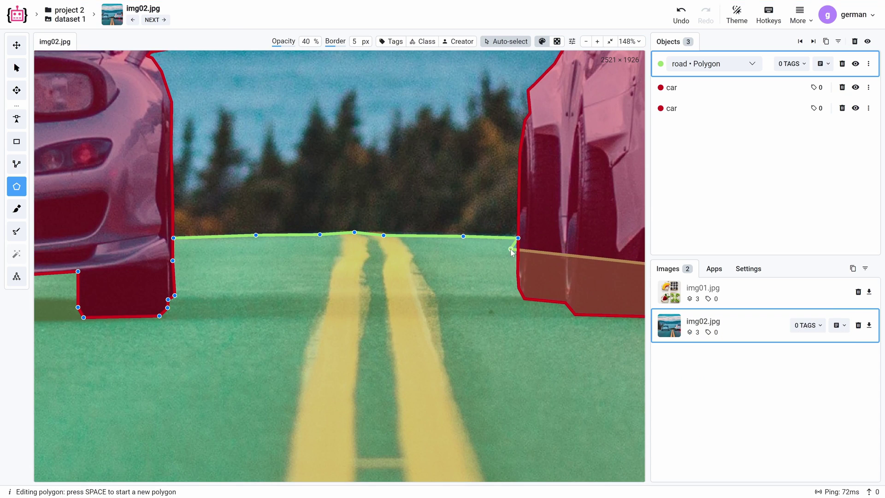
scroll(517, 278, right, 10)
click(274, 277)
scroll(276, 284, right, 15)
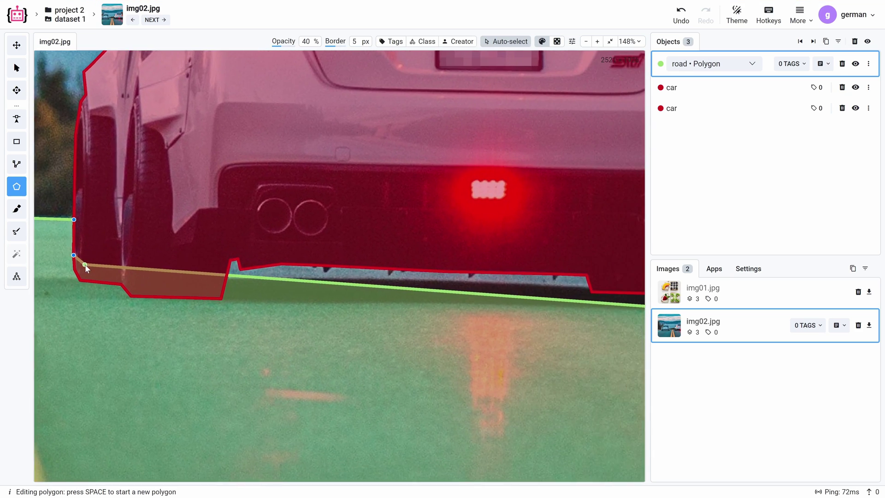
click(296, 238)
scroll(305, 239, down, 5)
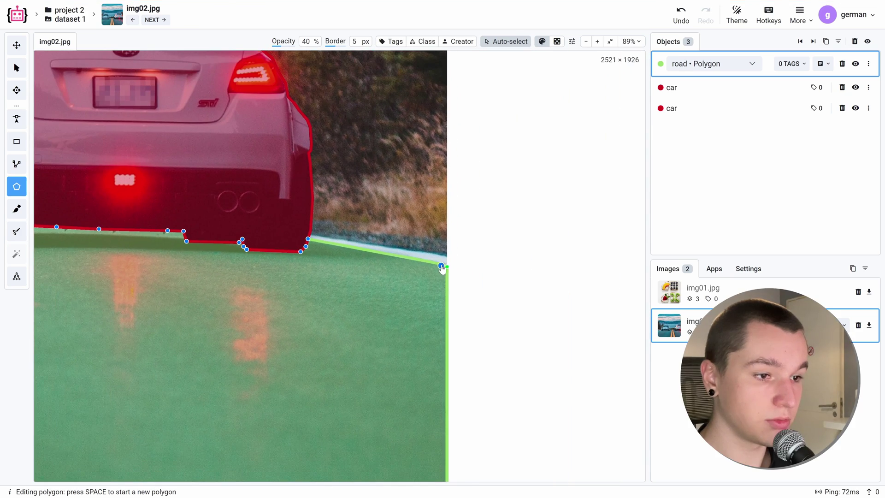
Finish and close the road polygon, then fit the whole image in view.
key(space)
scroll(460, 294, up, 3)
click(460, 294)
scroll(476, 281, down, 3)
scroll(476, 281, down, 3)
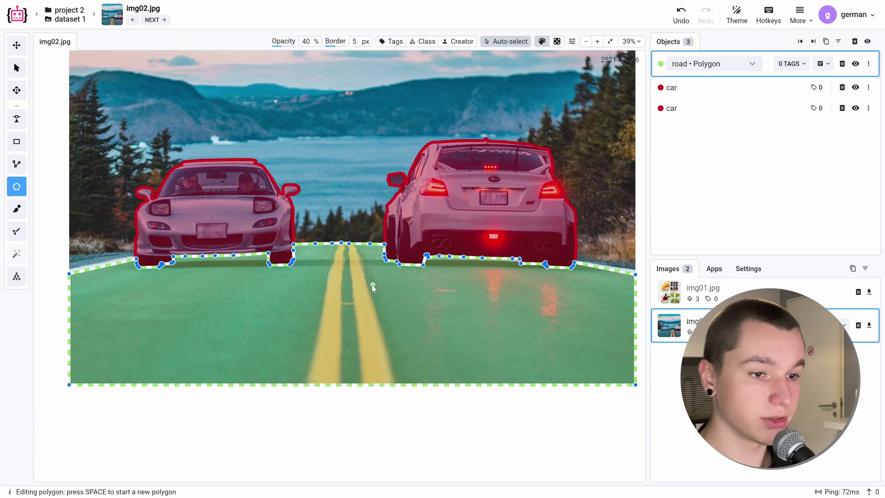
scroll(323, 245, up, 1)
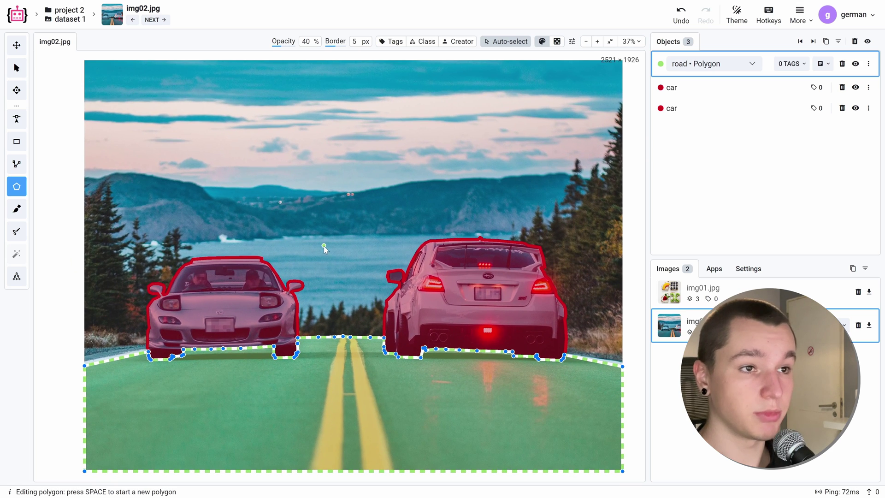
click(609, 42)
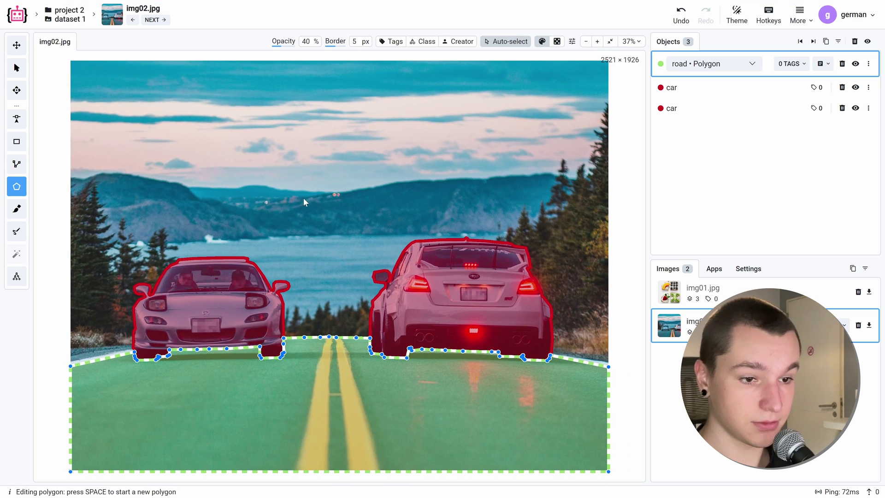
Switch fills to 100% opacity, take the Move tool, and hide both car objects.
key(e)
click(17, 44)
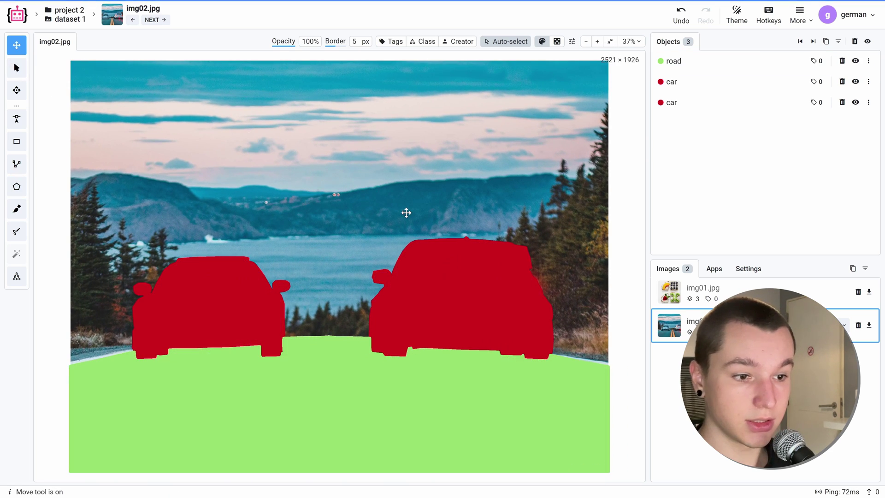
click(855, 82)
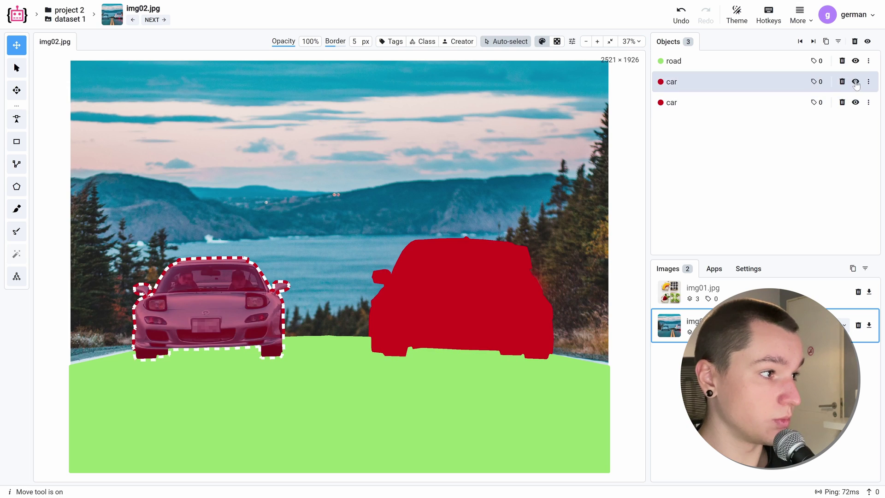
click(855, 103)
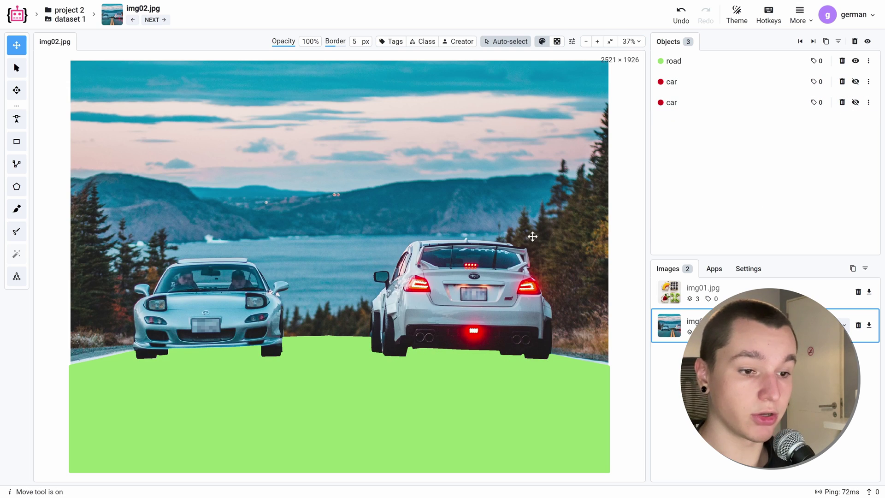